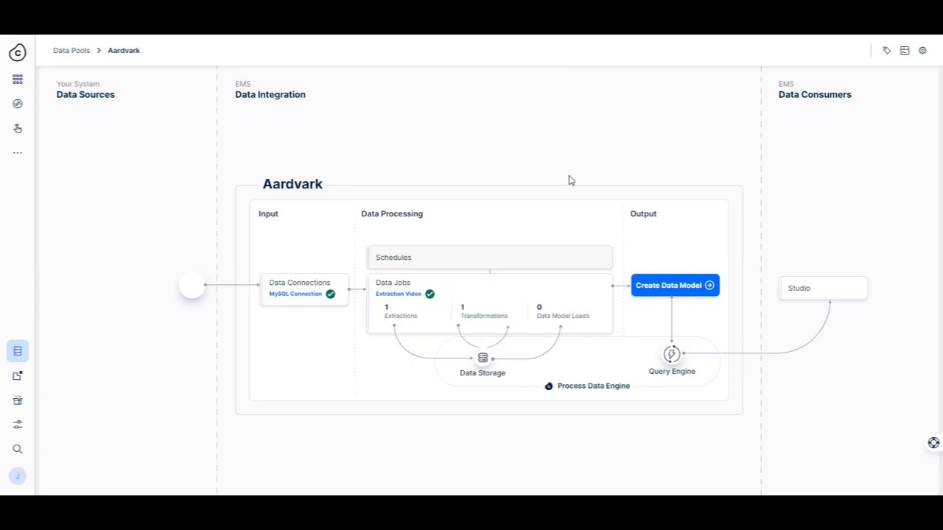
Create a new data model named Test as the output of the Aardvark data pool
mouse_move(676, 364)
click(663, 284)
text(Test)
key(Return)
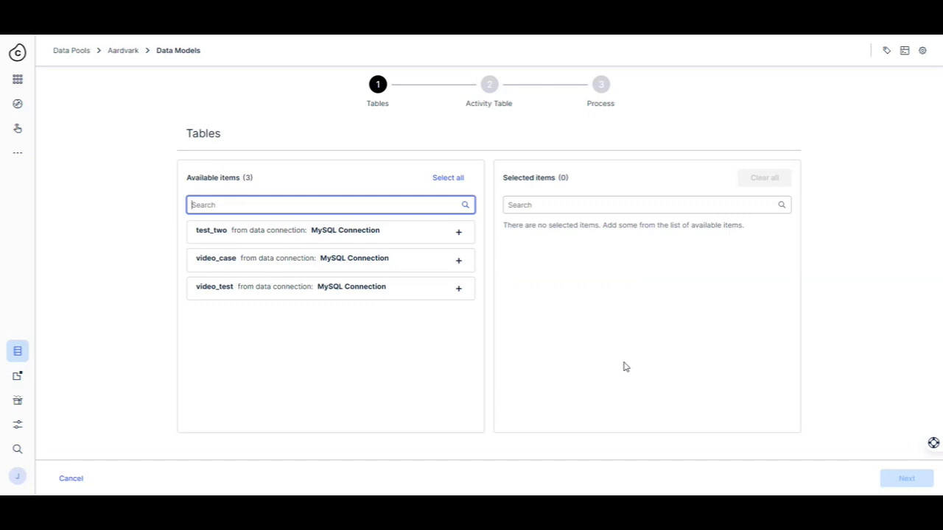
Add the video_test and video_case tables to the data model and choose video_test as the activity table
click(223, 286)
click(224, 262)
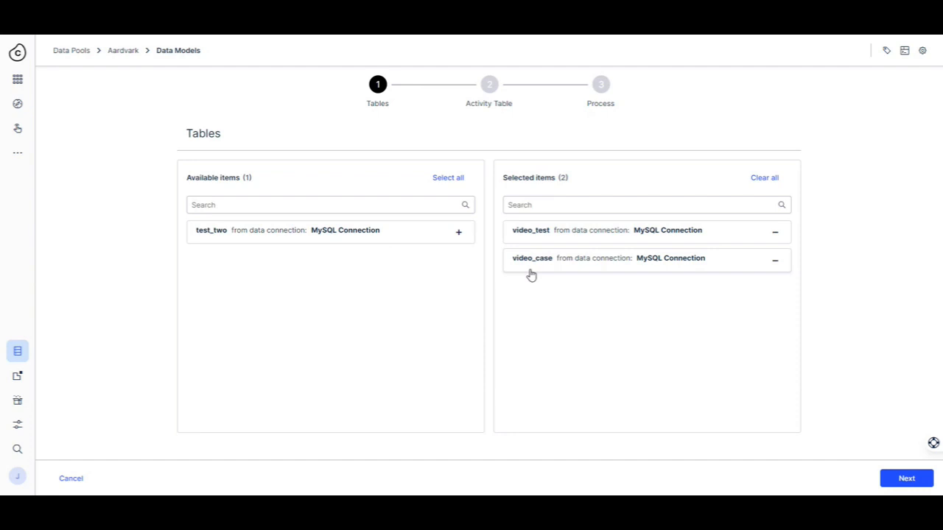
click(913, 479)
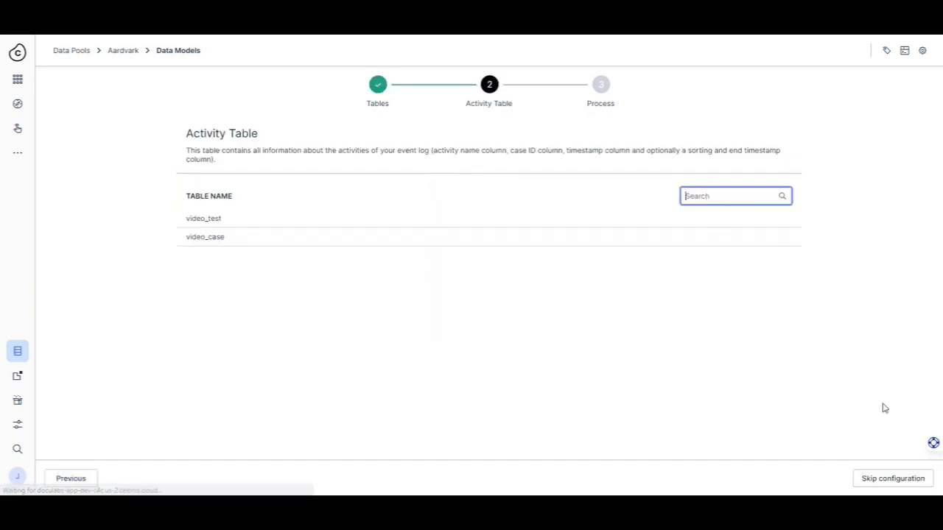
click(228, 234)
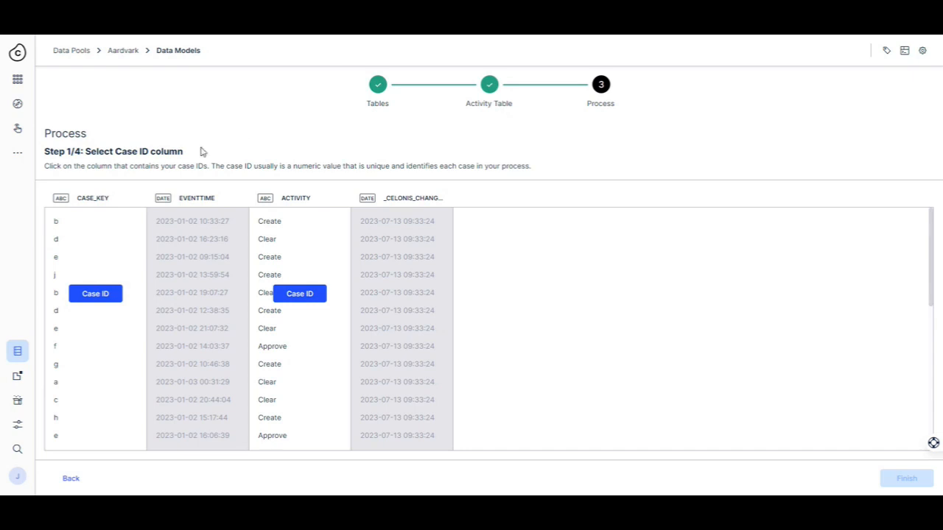
Assign CASE_KEY as case ID, ACTIVITY as activity name and EVENTTIME as timestamp, and finish without a sorting column
click(91, 294)
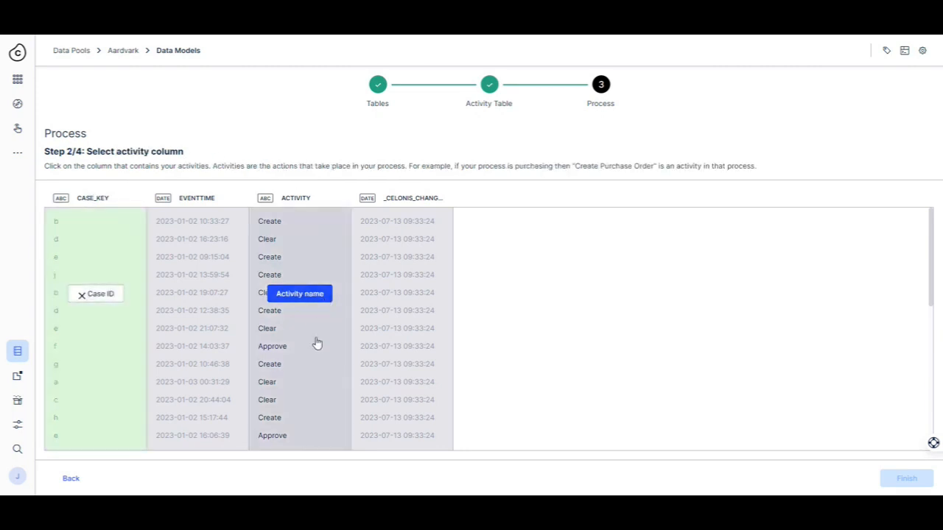
click(315, 305)
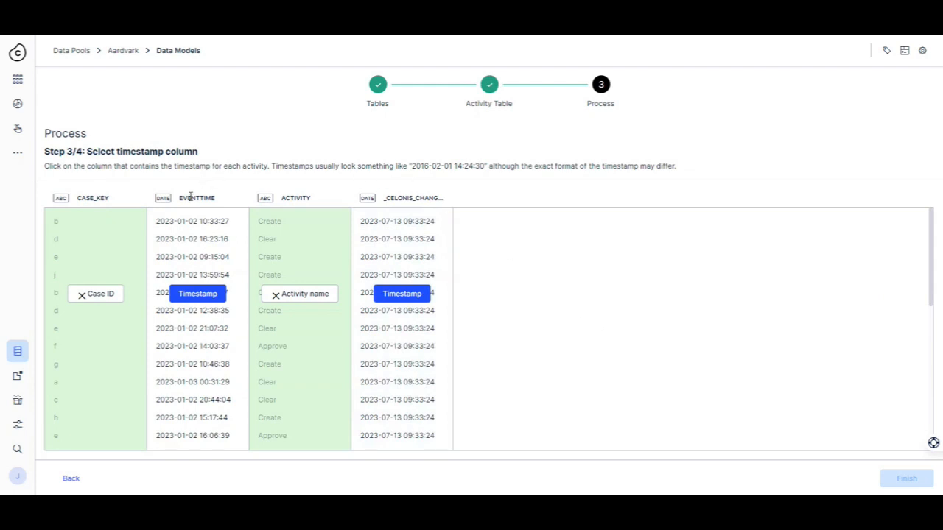
click(198, 293)
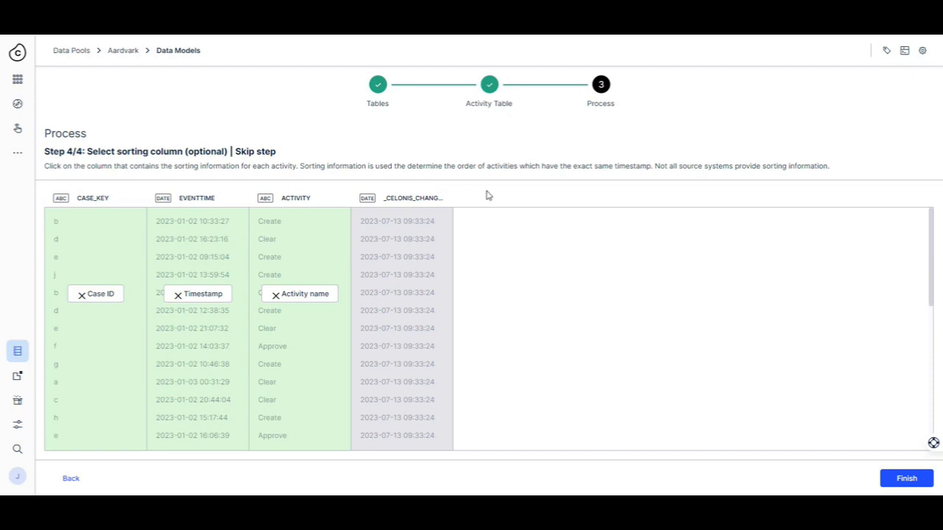
click(900, 480)
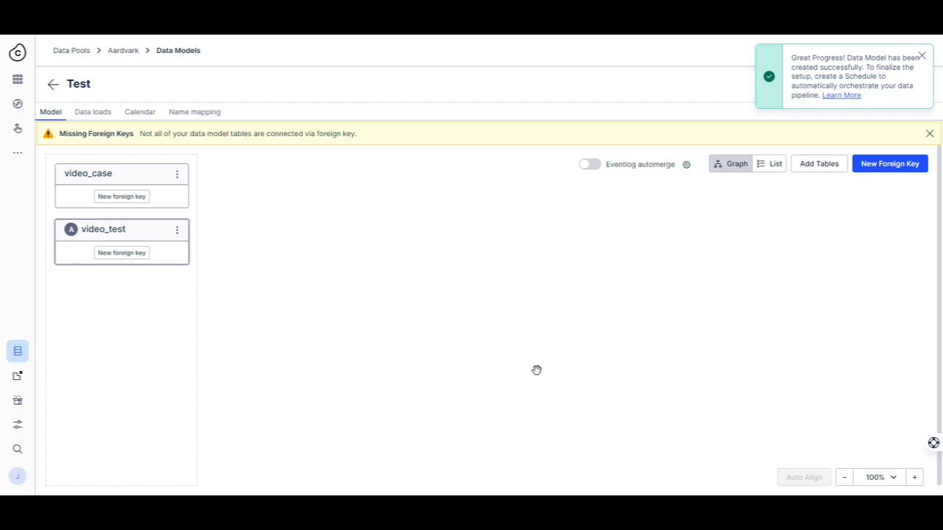
Dismiss the notification, look at the model's tables as a list, and return to the graph view
click(921, 58)
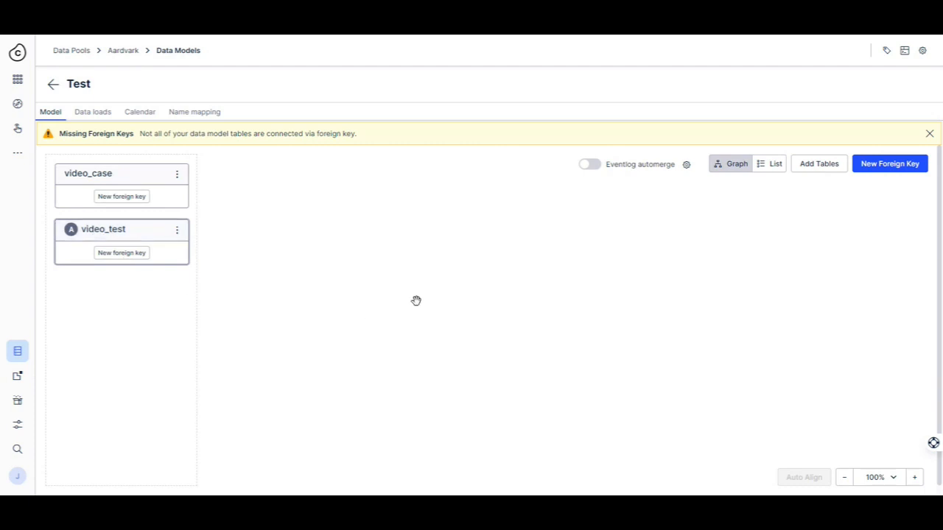
click(764, 169)
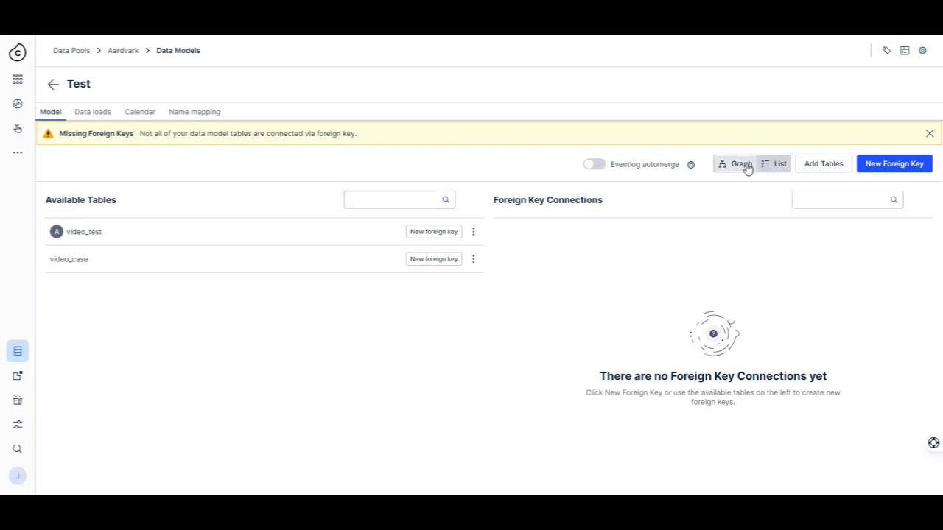
click(739, 165)
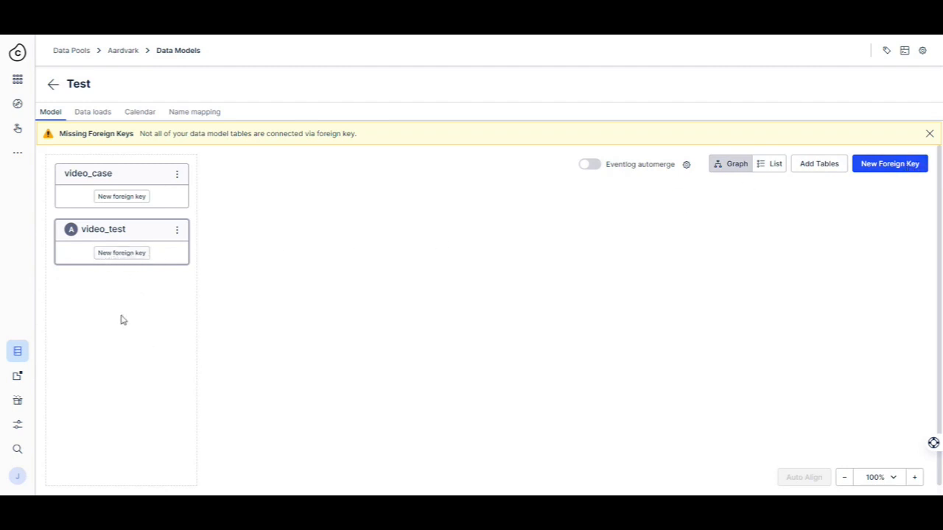
Create a foreign key with video_case as dimension table and video_test as fact table, linking their case_key columns
click(104, 255)
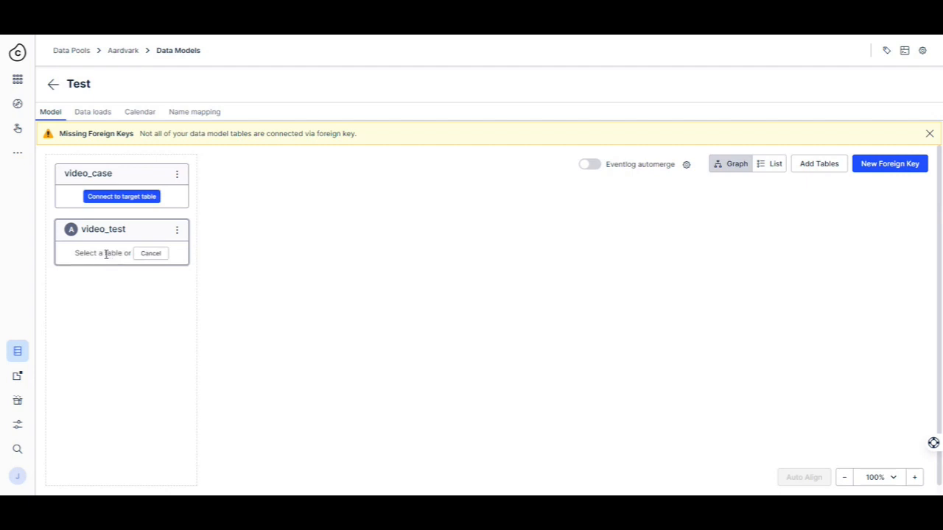
click(120, 198)
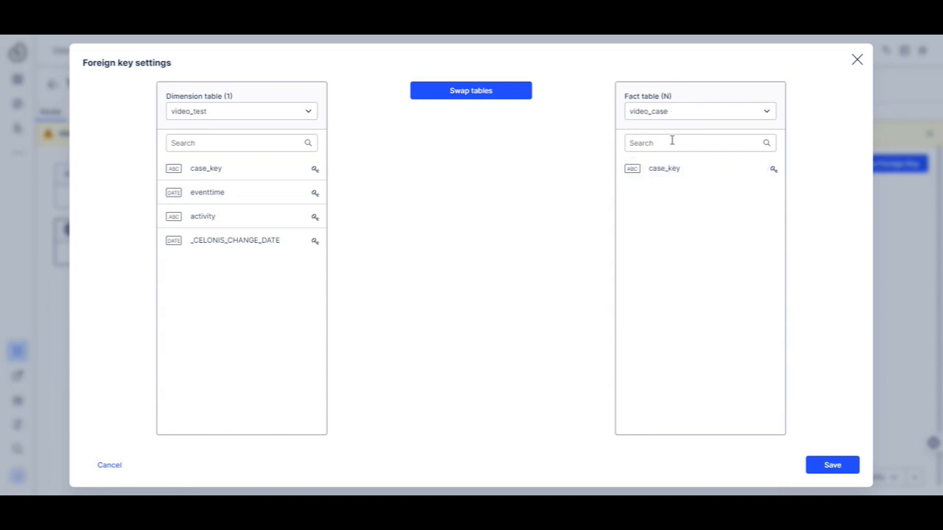
click(475, 93)
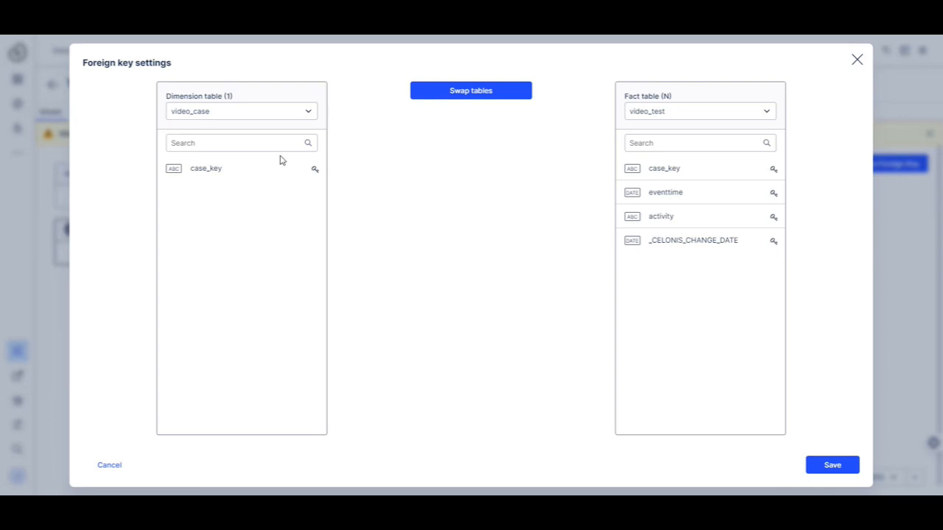
click(197, 169)
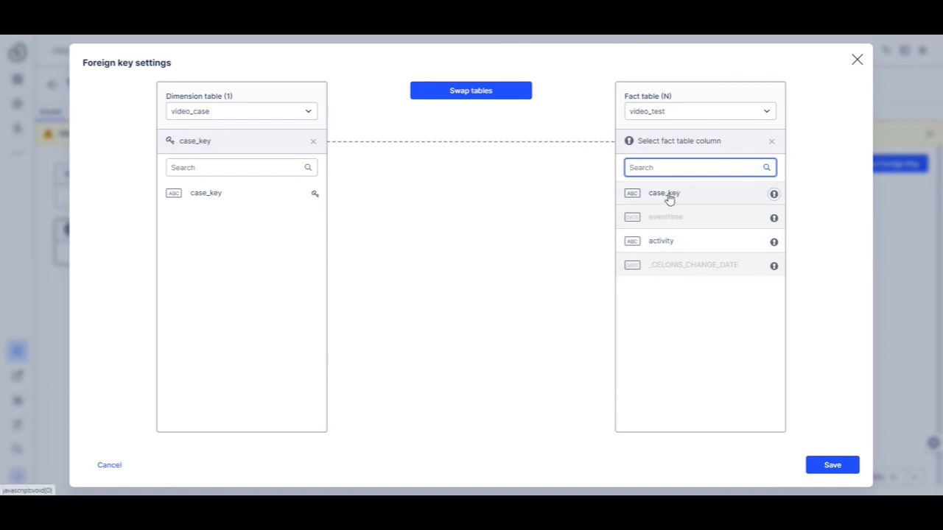
click(669, 198)
click(831, 466)
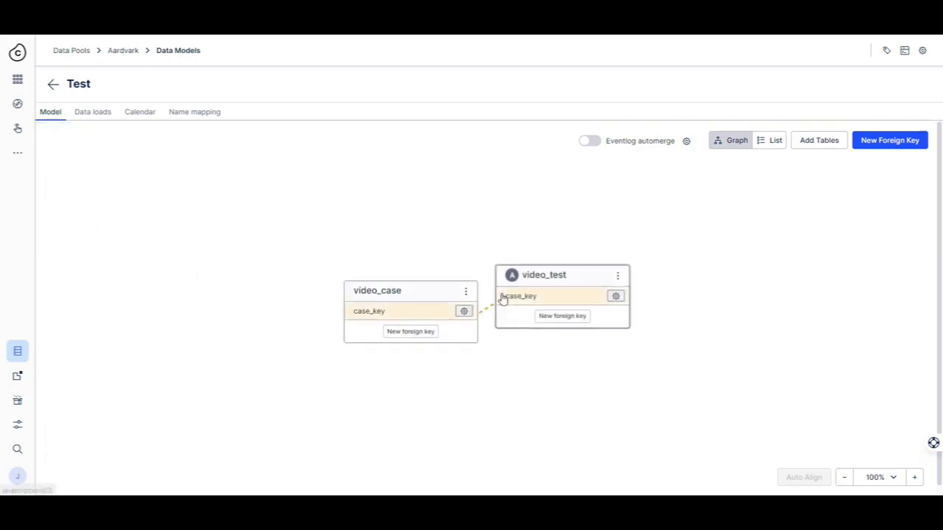
Rearrange the video_case and video_test tables in the graph, spacing them slightly farther apart
drag(423, 295, 417, 268)
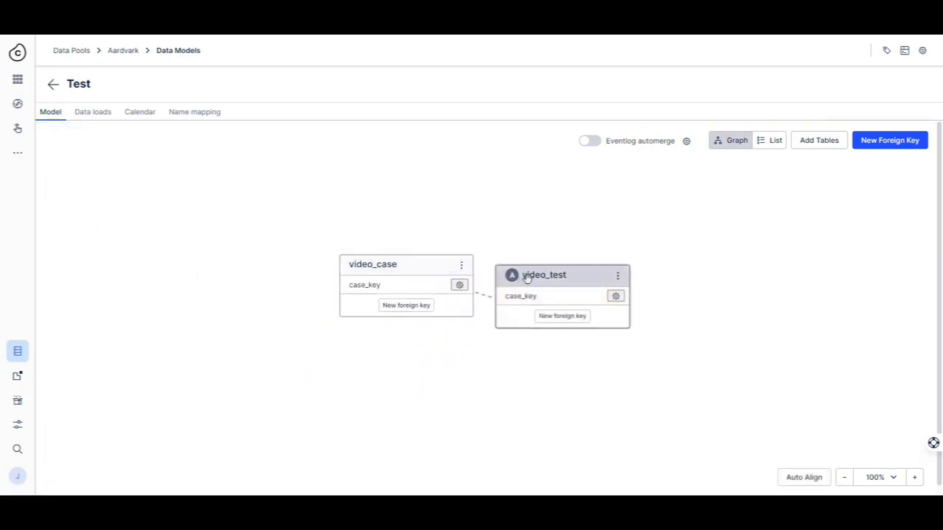
drag(524, 277, 547, 299)
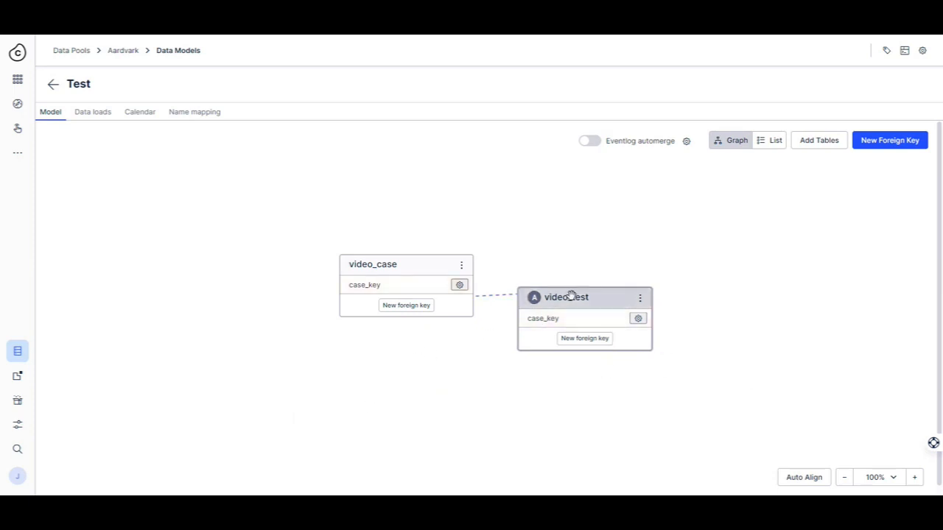
drag(570, 294, 568, 281)
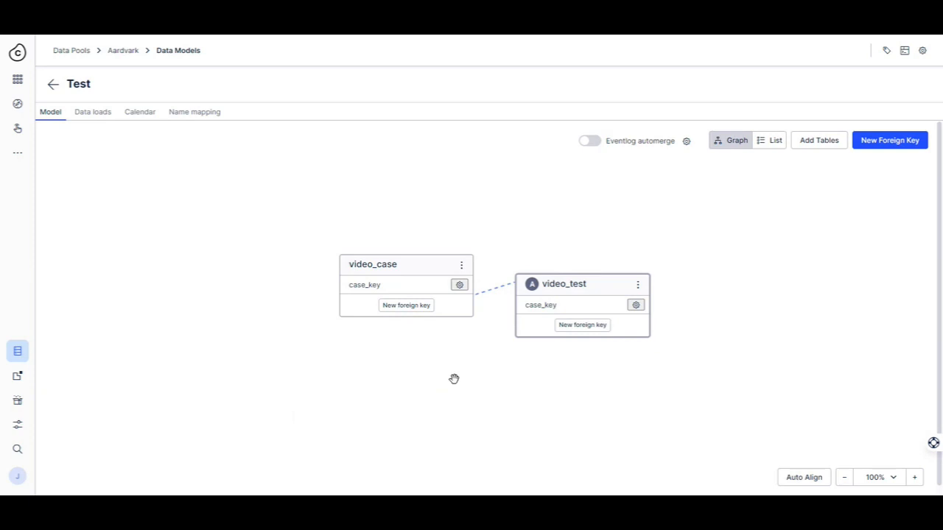
Start a load of the Test data model from its data loads
click(83, 117)
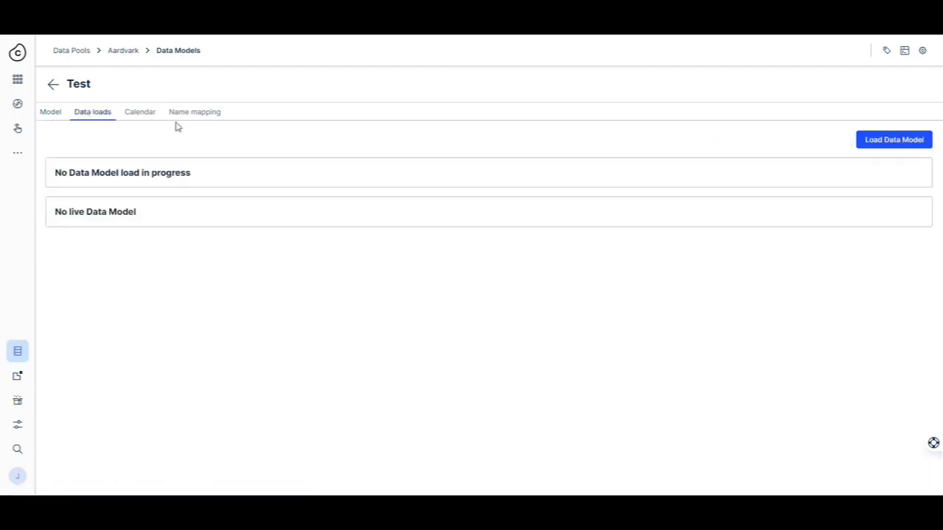
drag(56, 173, 201, 181)
click(202, 181)
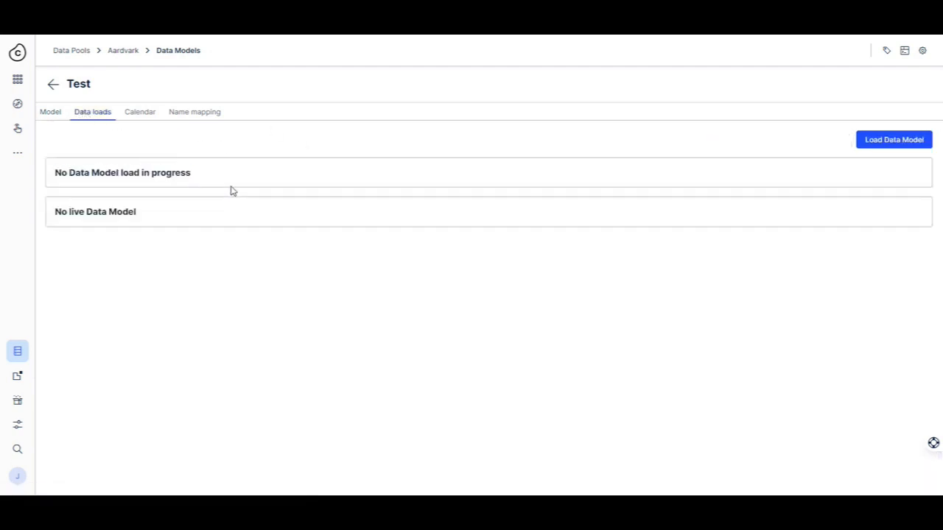
click(887, 143)
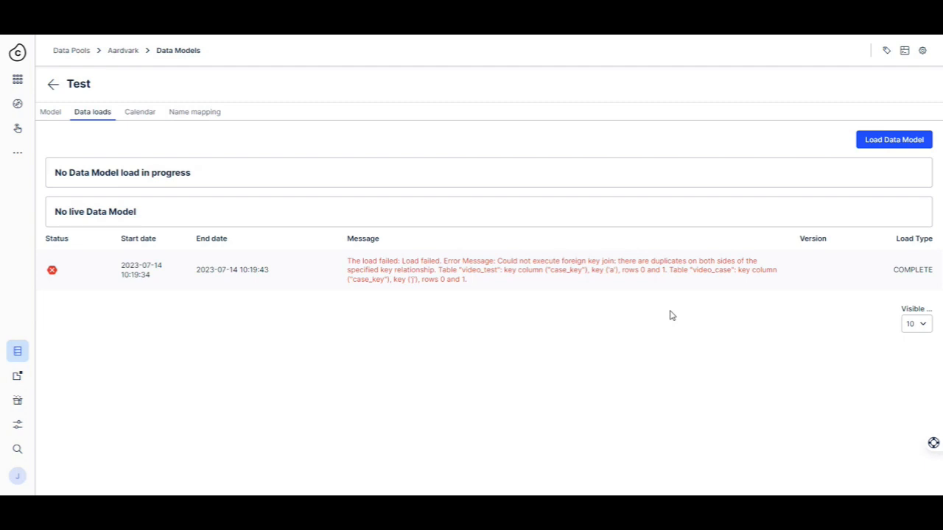
Return to the Aardvark pool and open the Sandbox transformation of the Extraction Video data job for editing
click(118, 51)
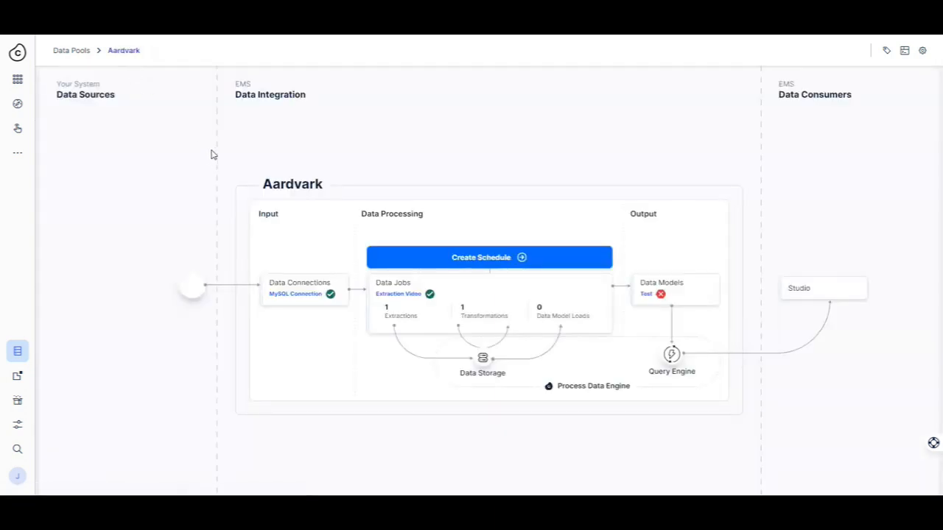
click(390, 313)
scroll(480, 373, down, 3)
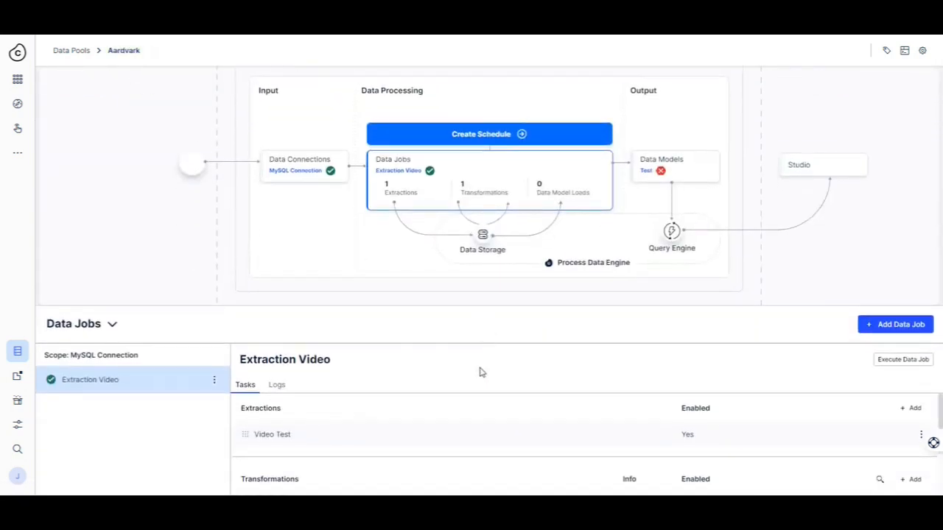
click(396, 453)
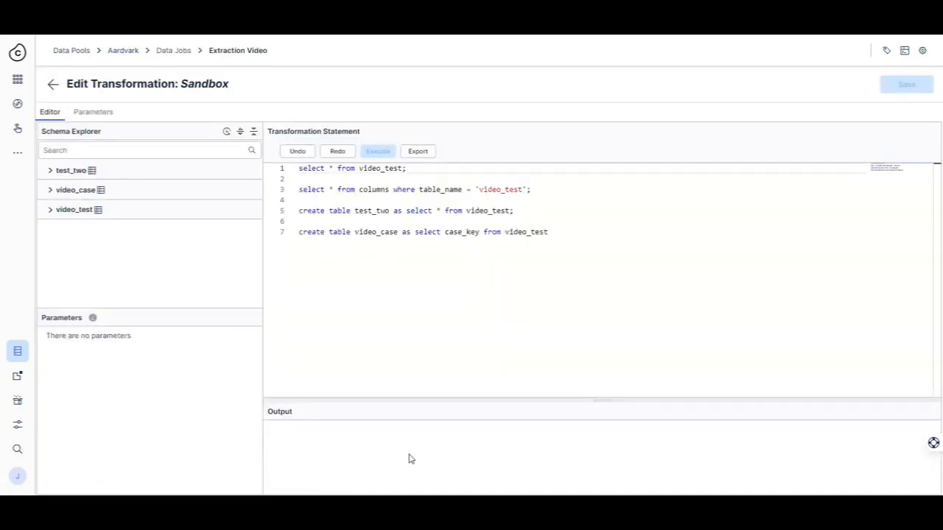
Make the video_case creation statement select distinct case_key from video_test and end it with a semicolon
click(327, 234)
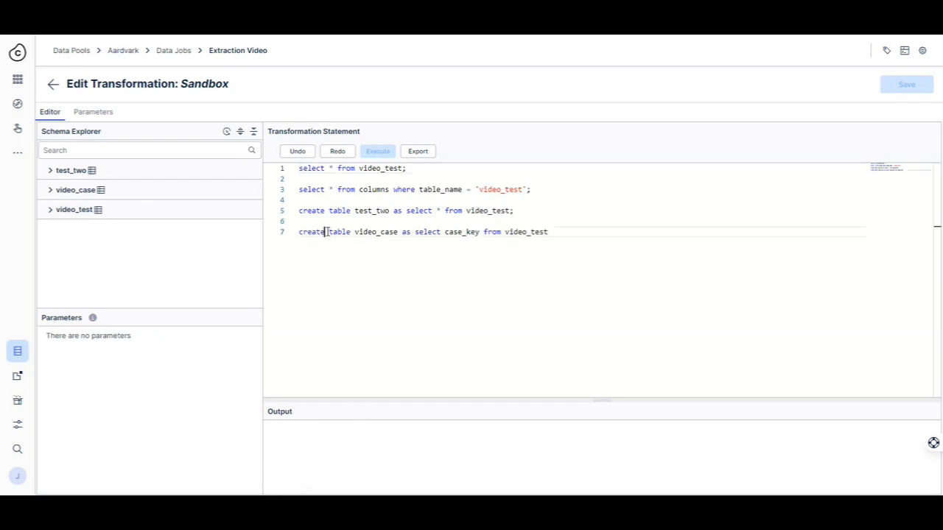
click(380, 234)
click(457, 234)
click(523, 232)
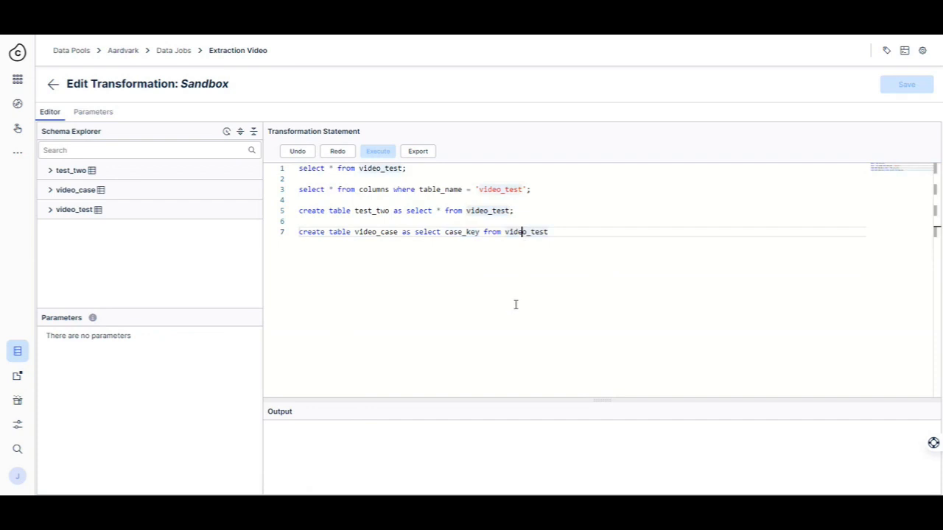
click(446, 232)
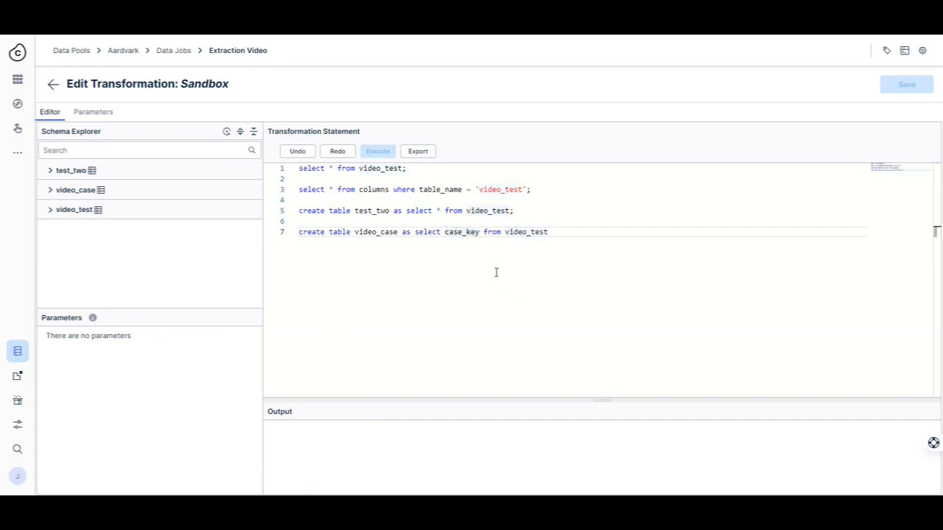
text(distinct)
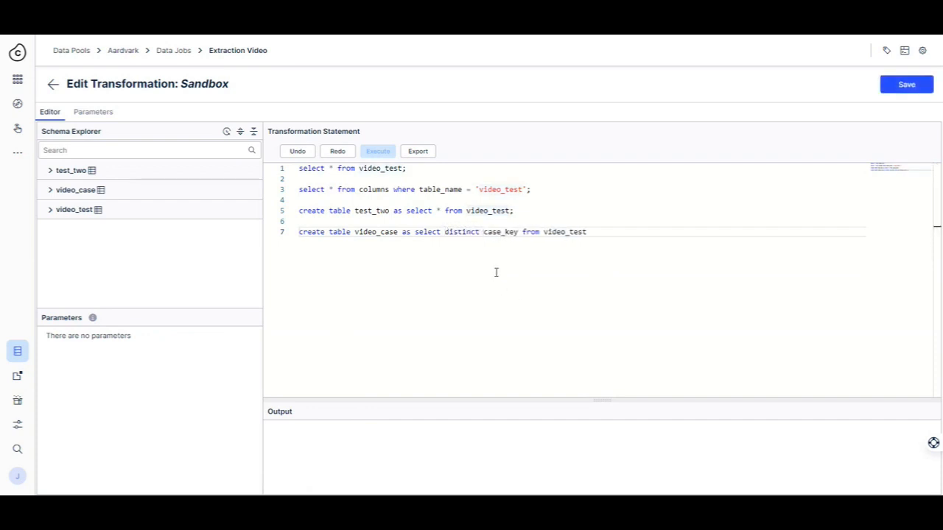
click(592, 232)
text(;)
Insert the line "drop table if exists video_case;" directly above the statement that creates video_case
click(563, 217)
key(Return)
text(d)
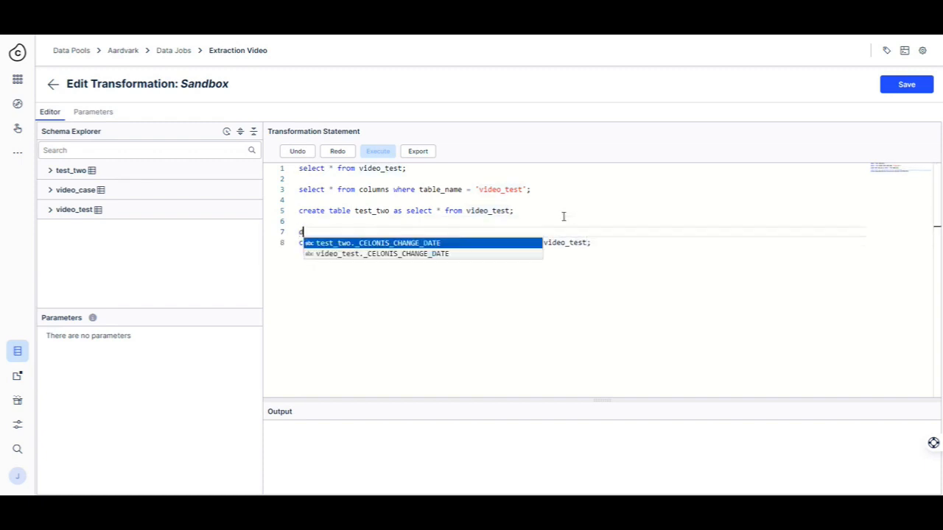
text(ropt table if e)
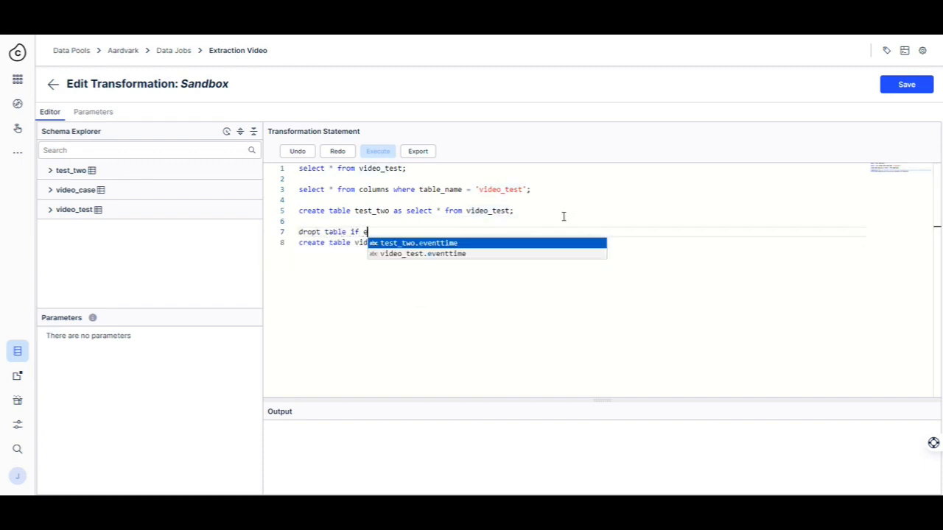
text(xists vid)
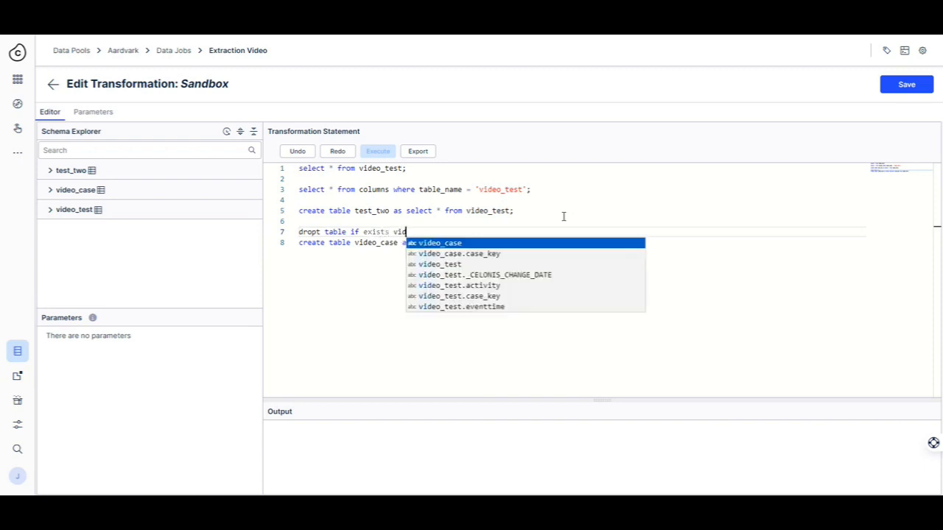
text(eo_test;)
key(BackSpace)
key(BackSpace)
key(BackSpace)
key(BackSpace)
text(case;)
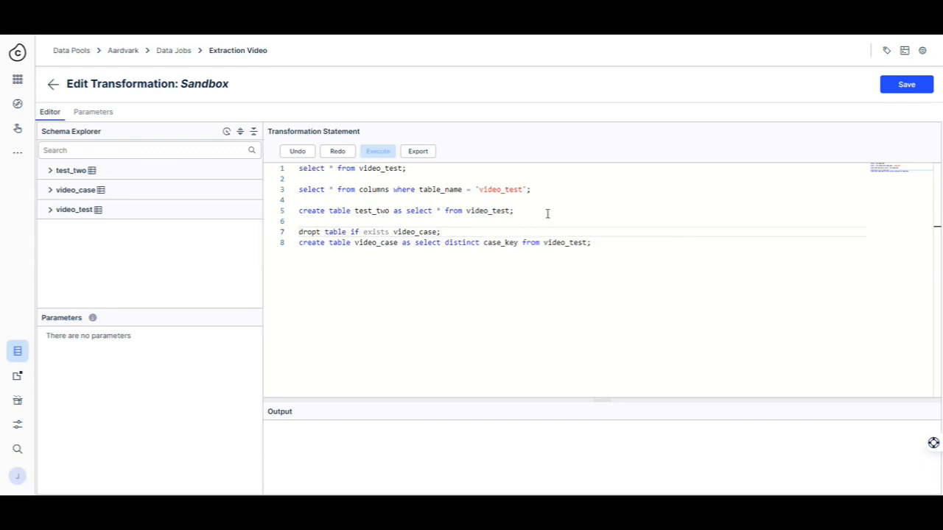
drag(591, 243, 299, 233)
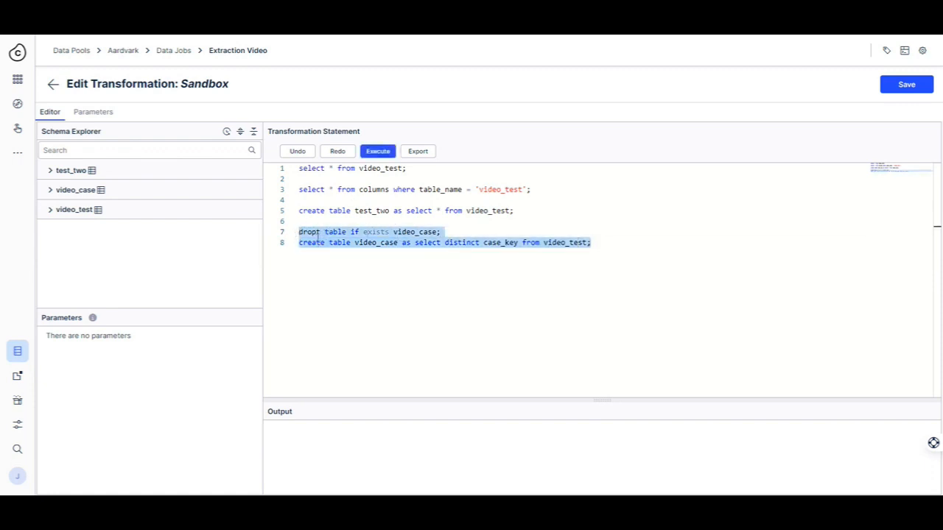
click(319, 233)
key(Delete)
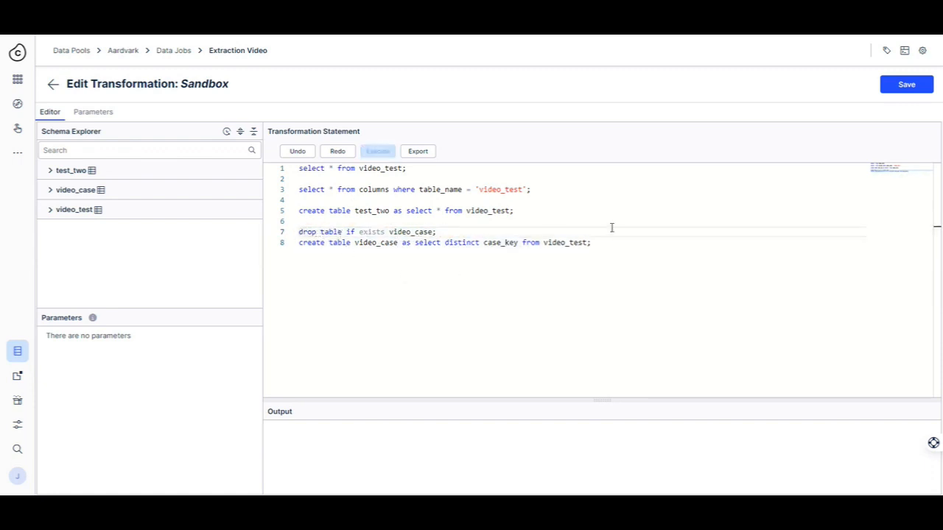
Execute only the drop and create statements for video_case, save the Sandbox transformation and return to the Aardvark pool
drag(595, 242, 299, 232)
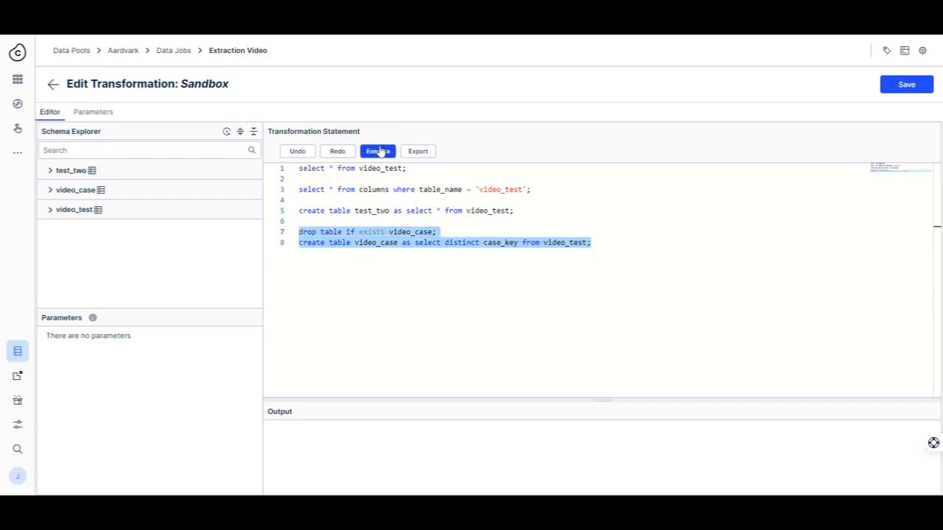
click(378, 151)
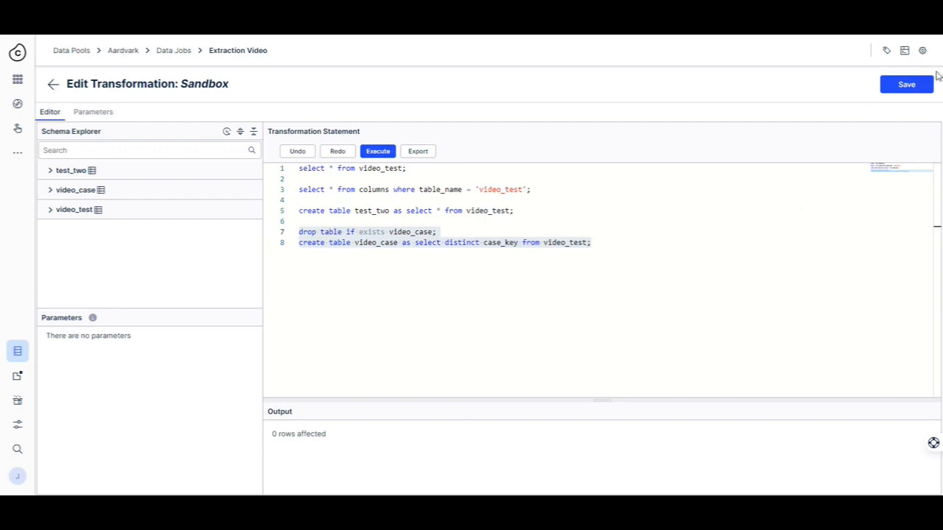
click(916, 87)
click(53, 87)
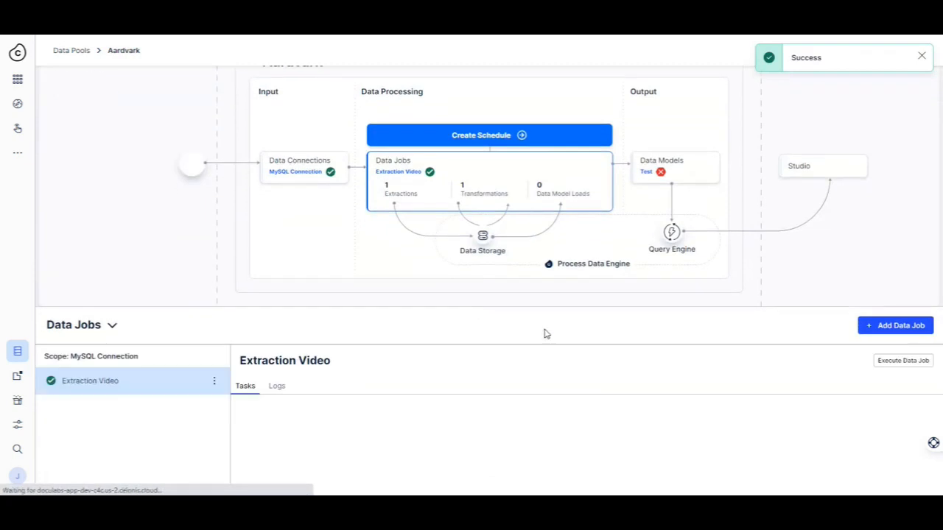
Open the Test data model from the pool's data models and start a new load of it
click(713, 101)
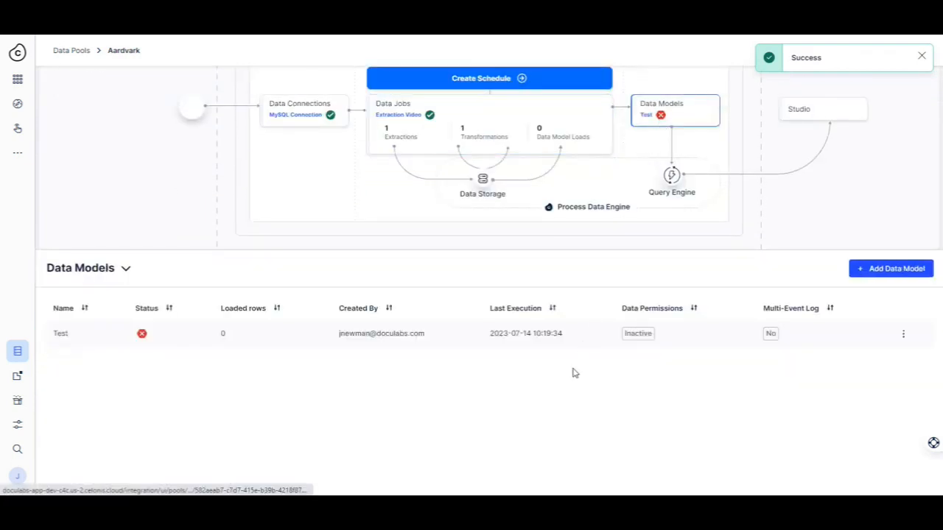
click(440, 334)
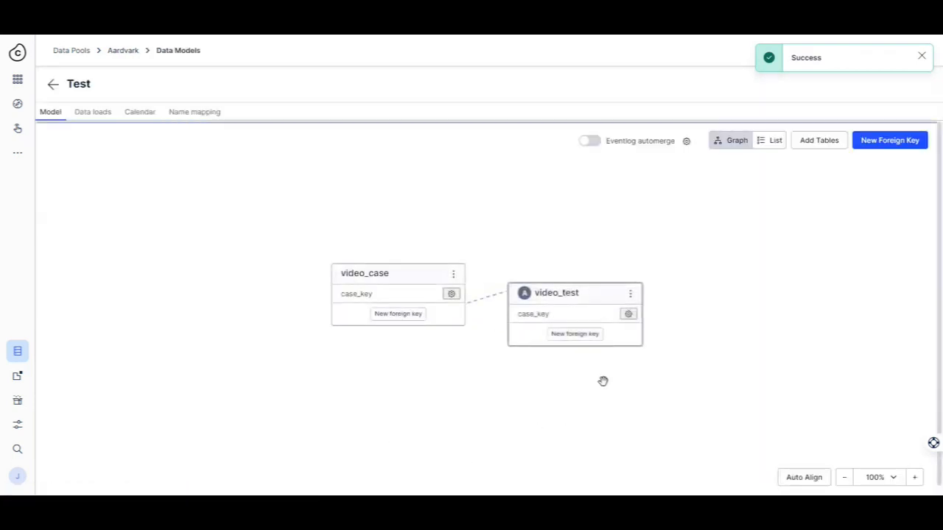
drag(543, 292, 550, 282)
click(93, 113)
click(884, 140)
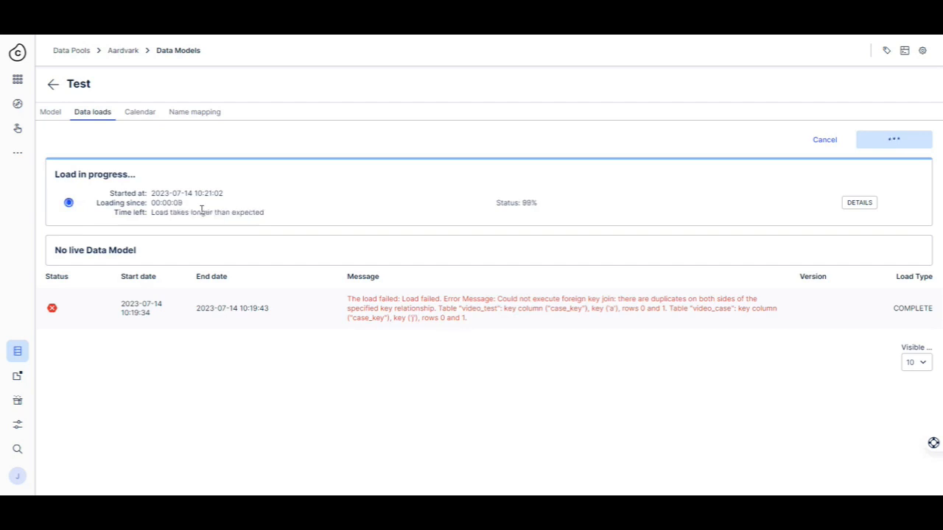
Check the running load's time estimate, and the message and start and end times of the latest load
drag(267, 213, 153, 214)
click(224, 207)
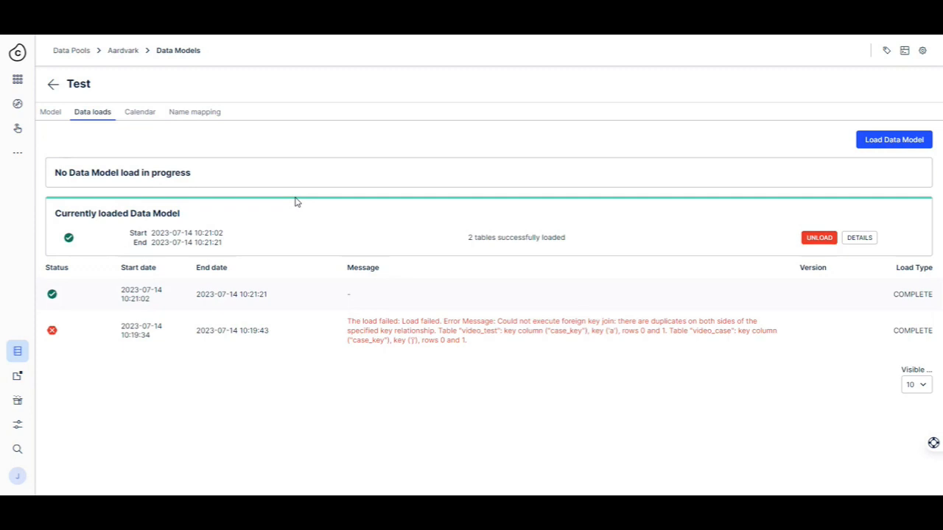
drag(347, 295, 371, 301)
drag(132, 231, 229, 245)
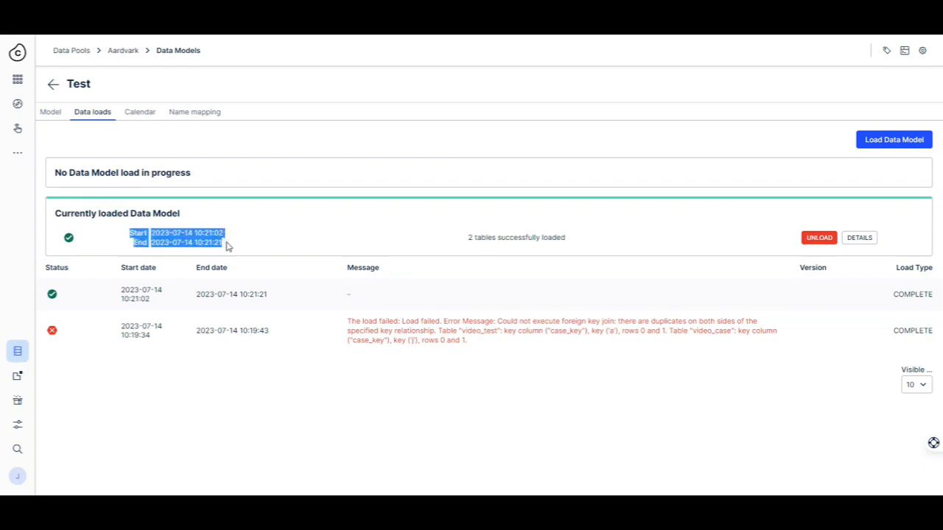
click(238, 248)
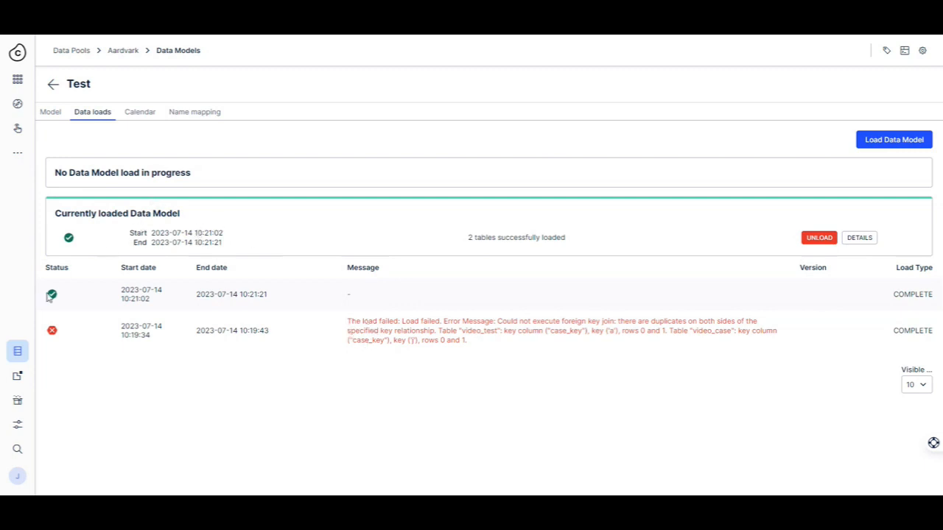
Review the table sync and the loaded rows per table in the loaded data model's details, and close them
click(858, 238)
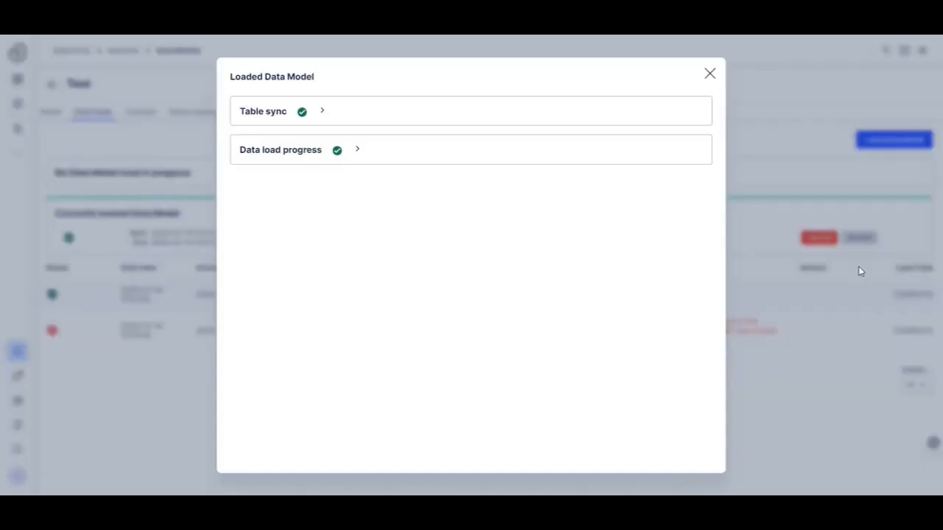
click(290, 111)
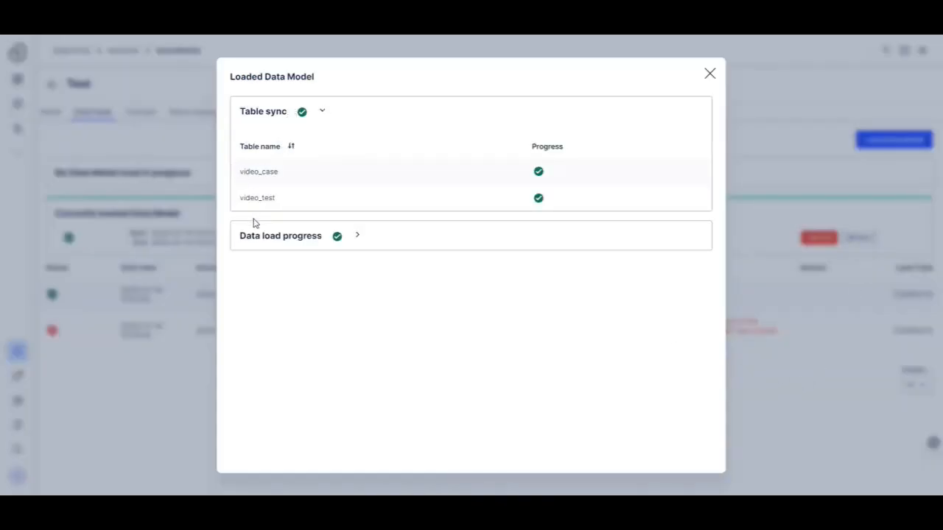
click(355, 237)
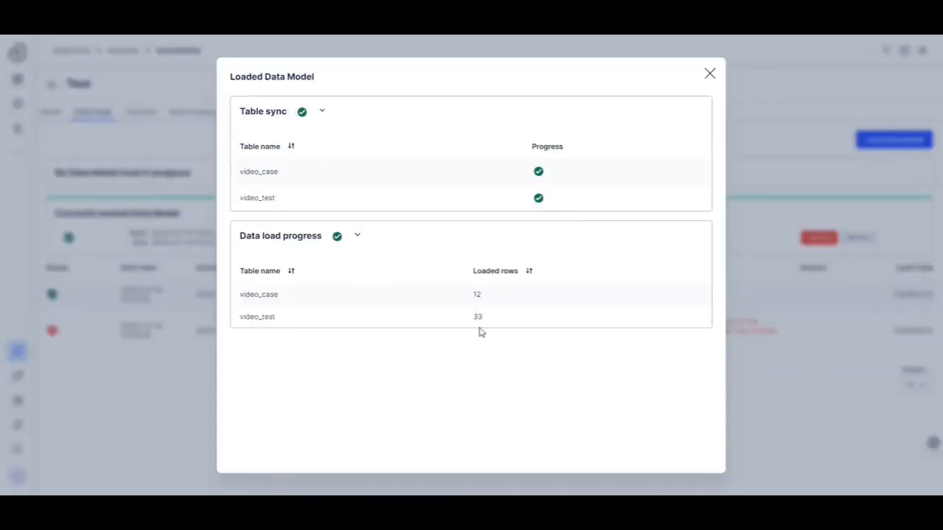
double_click(477, 296)
click(551, 364)
click(709, 73)
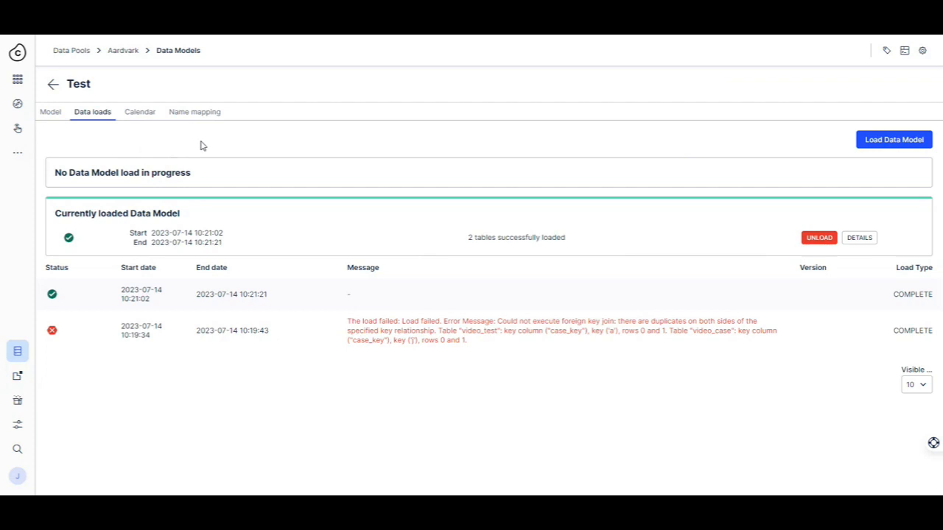
Examine the Test data model's calendar options, including the throughput time description and the weekday working hours
click(143, 114)
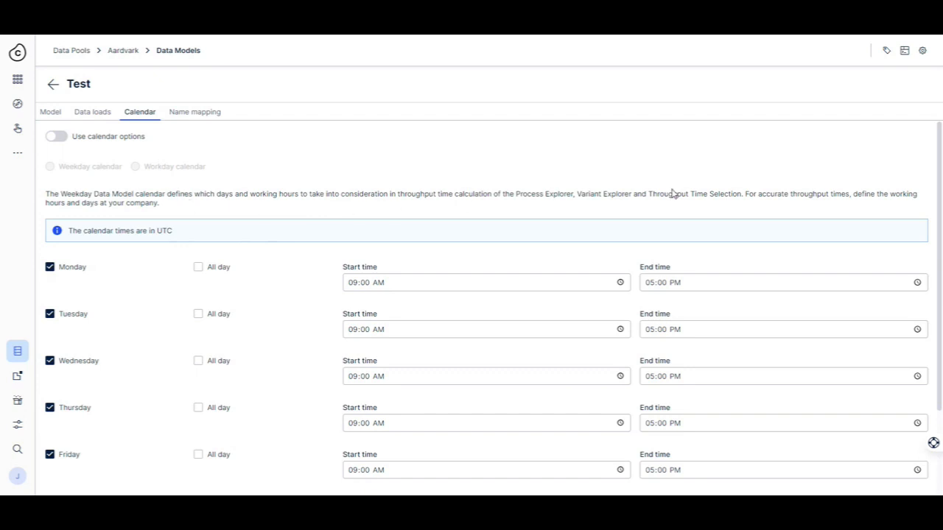
scroll(750, 213, down, 3)
scroll(724, 223, up, 3)
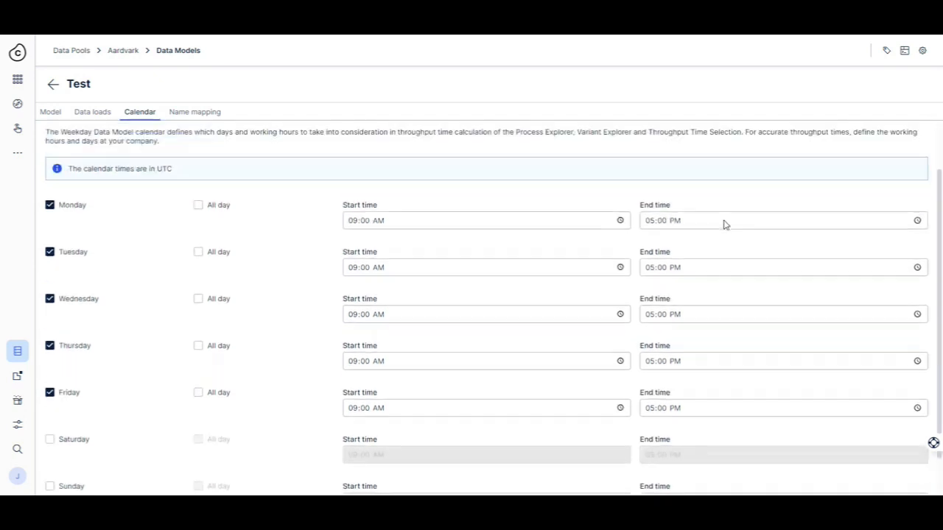
drag(341, 194, 736, 197)
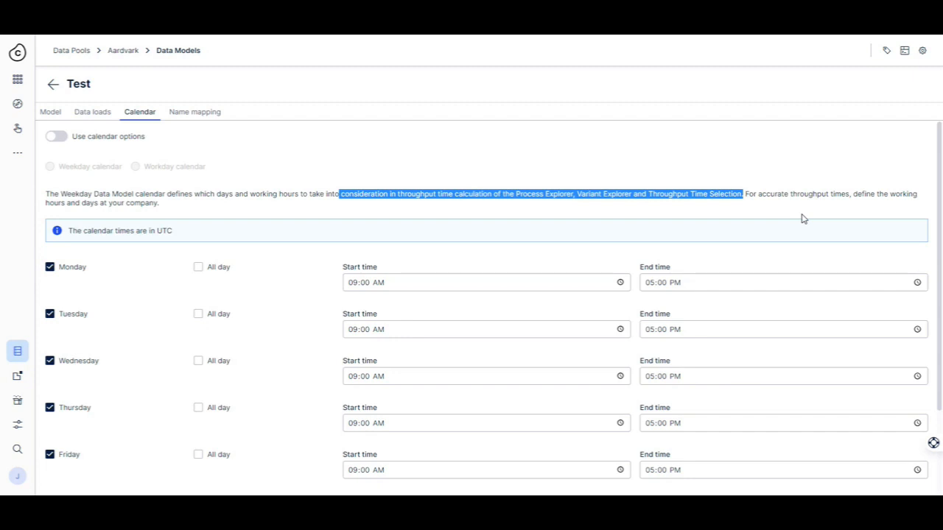
scroll(783, 274, down, 2)
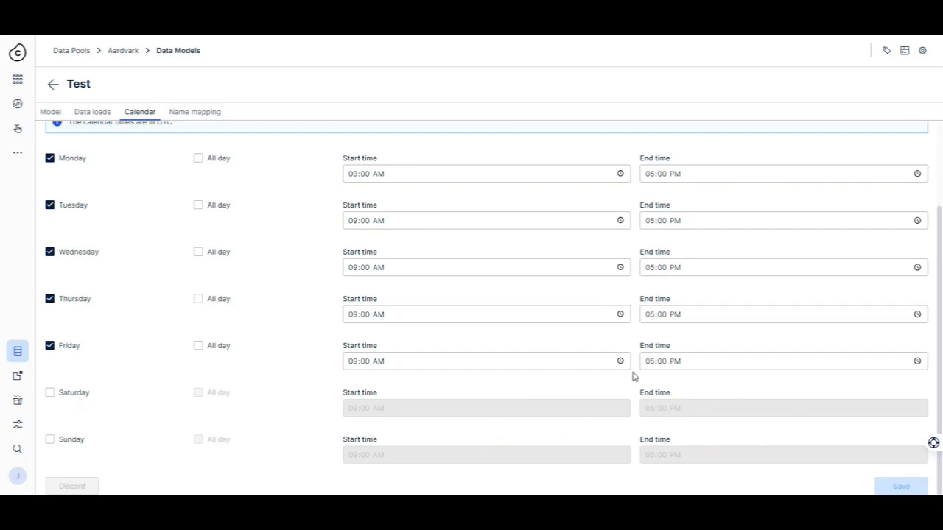
scroll(637, 376, up, 3)
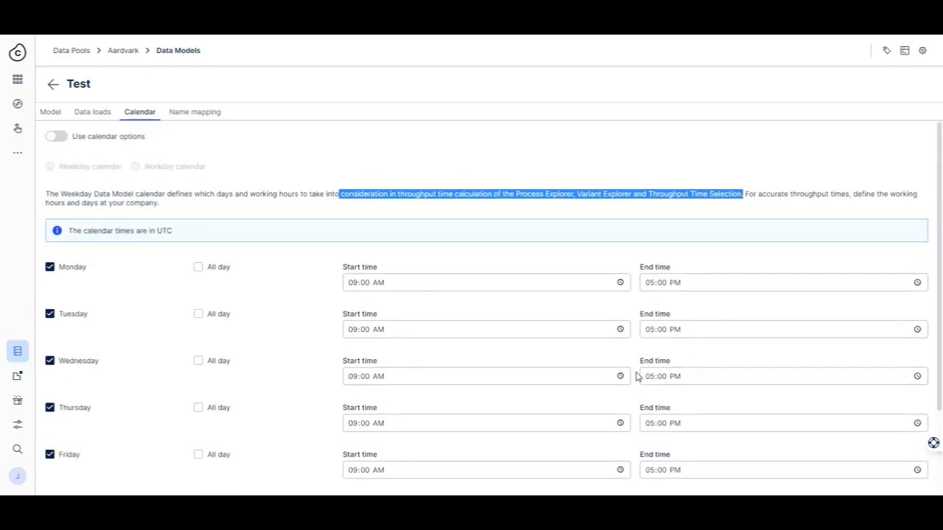
Examine the data model's name mapping options from file and from pool, and the table and column name mappings
click(207, 116)
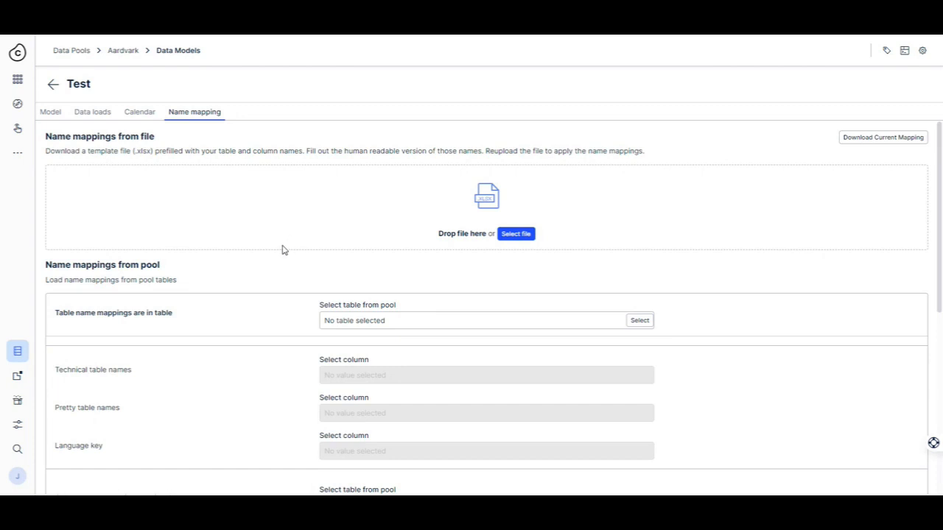
scroll(592, 319, down, 2)
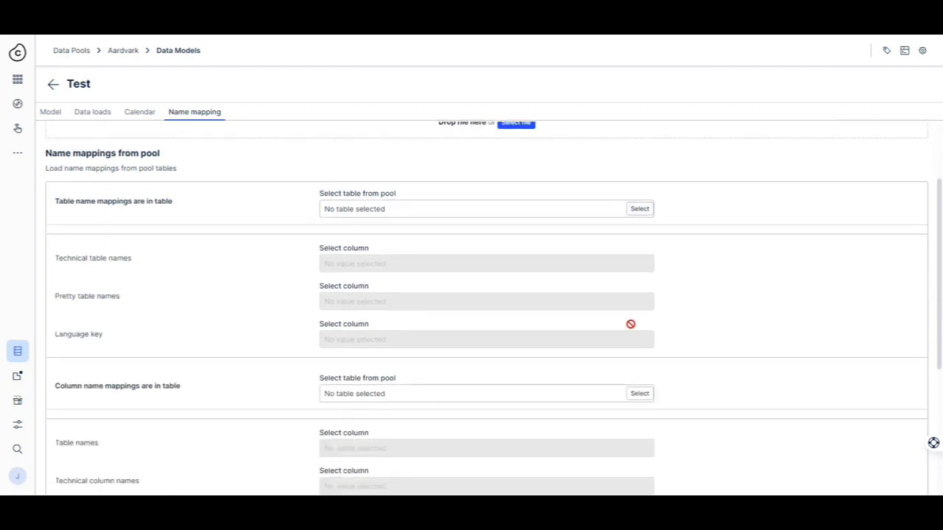
scroll(299, 362, down, 4)
scroll(299, 362, up, 5)
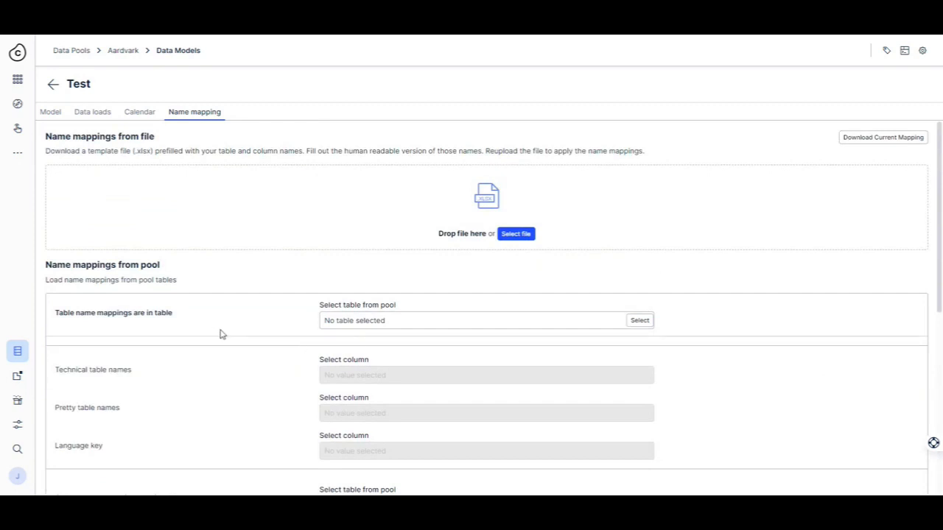
scroll(217, 377, down, 4)
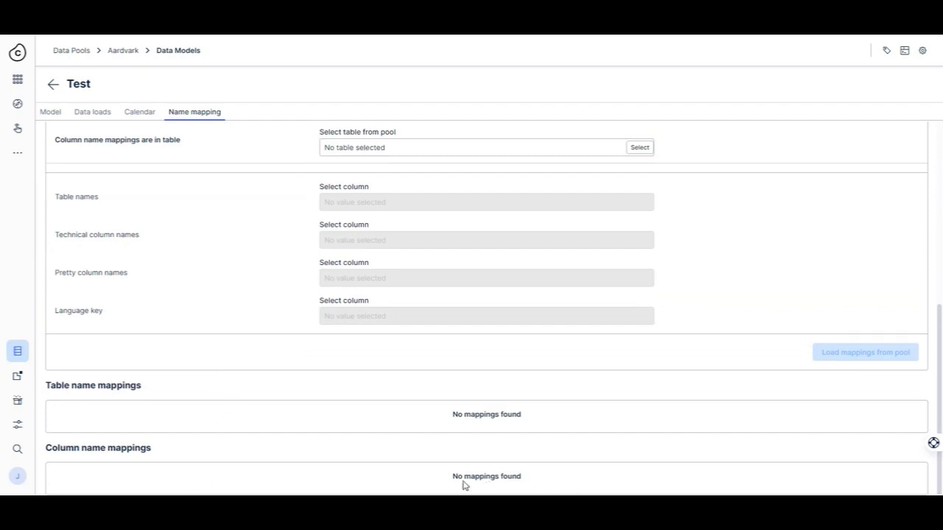
scroll(574, 406, up, 2)
scroll(314, 293, up, 2)
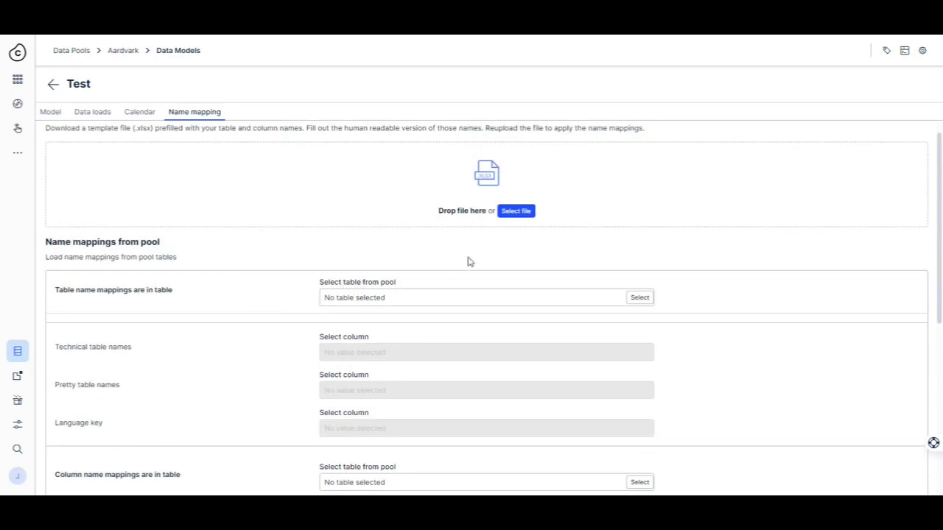
scroll(408, 283, up, 1)
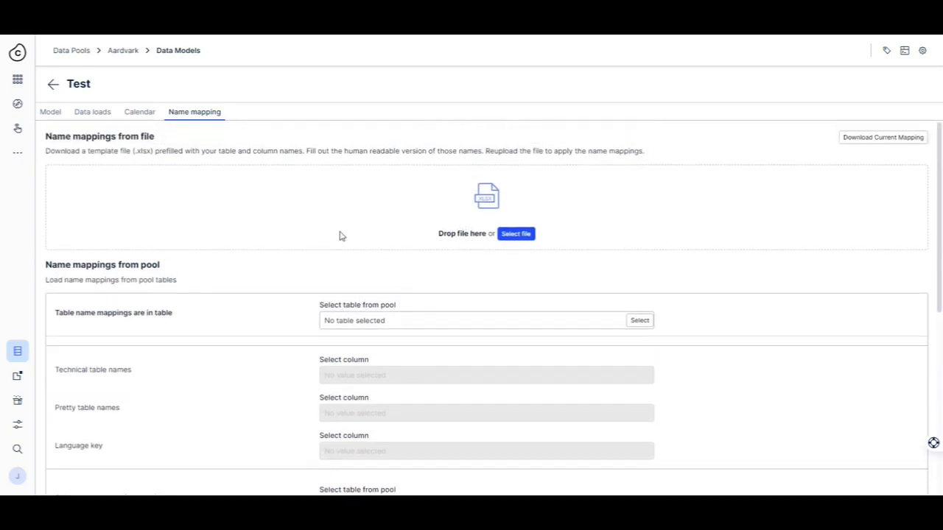
Assign video_case as the case table of the video_test activity table in the model graph and save
click(50, 112)
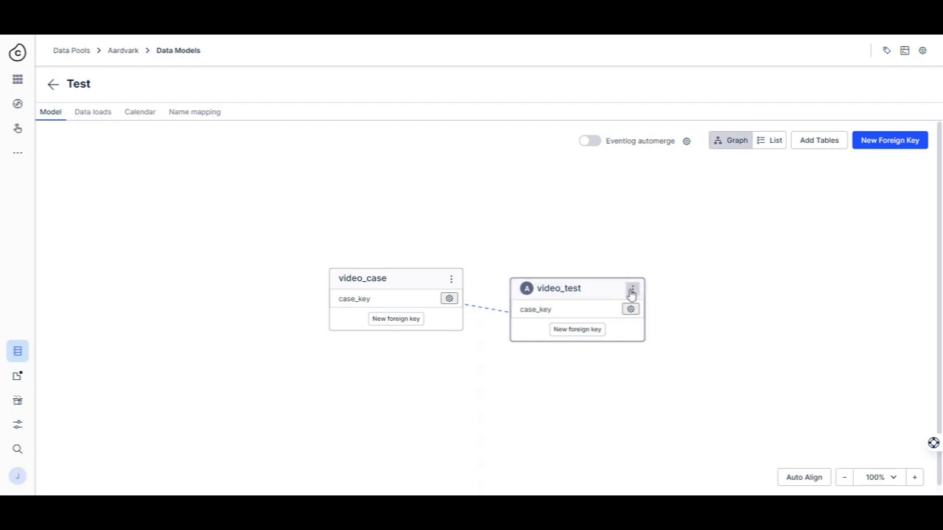
drag(353, 281, 368, 283)
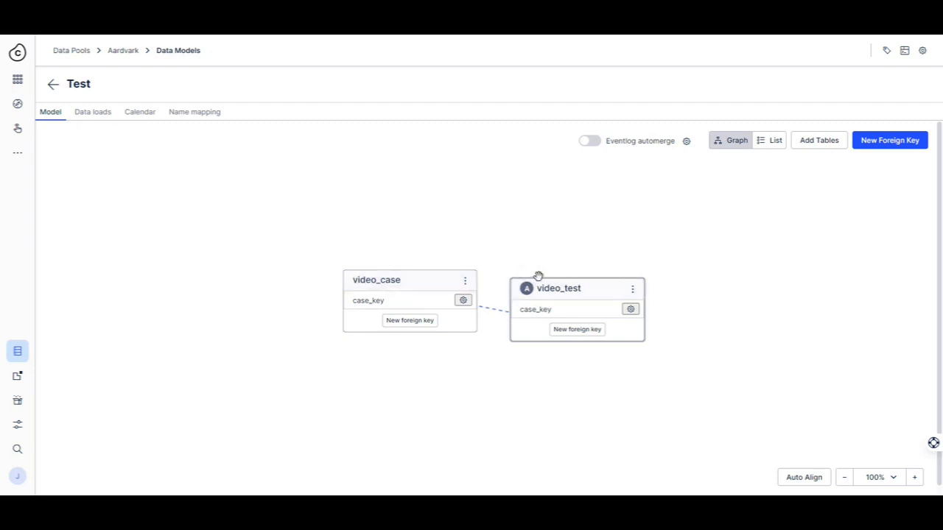
click(632, 290)
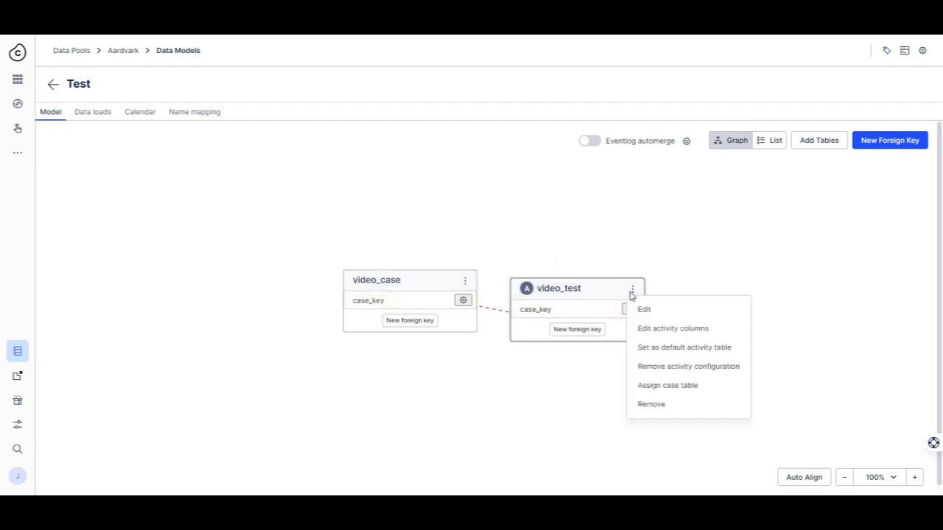
click(688, 385)
click(362, 257)
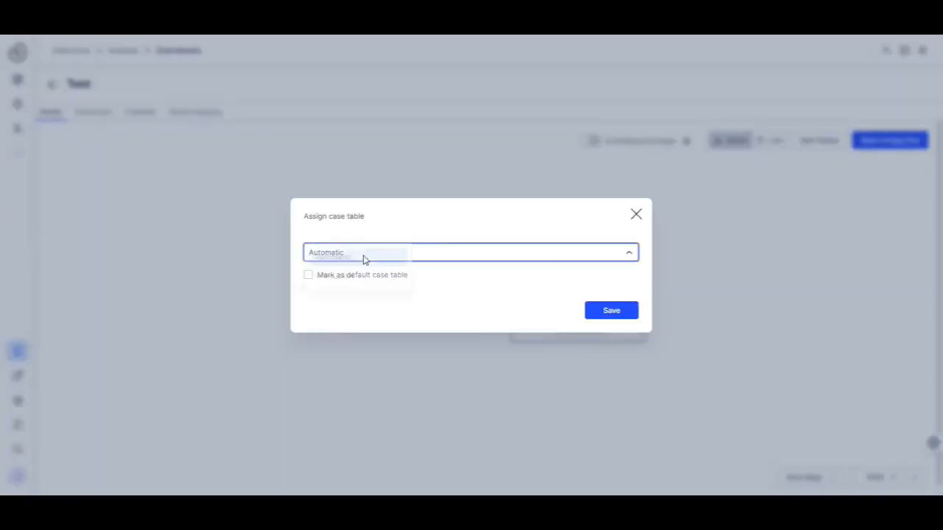
click(338, 275)
click(611, 310)
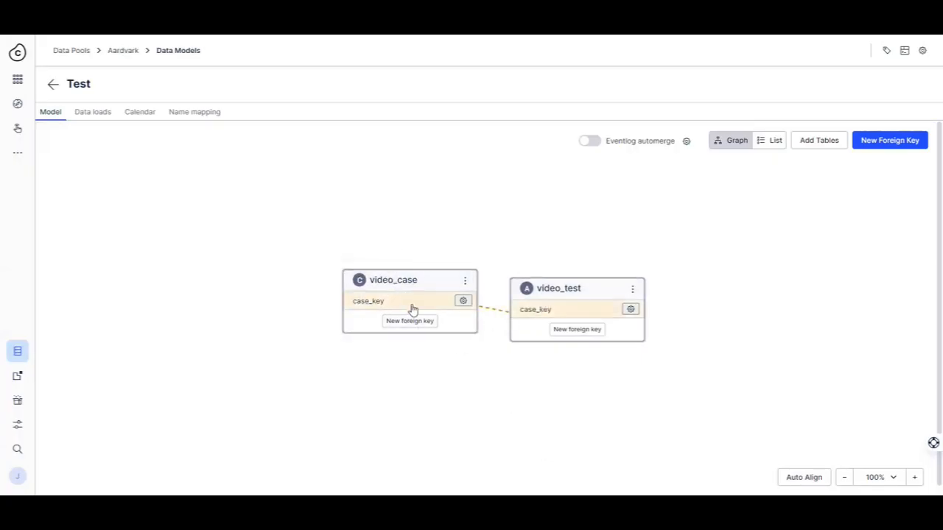
Reload the Test data model with the assigned case table and return to the model graph
click(90, 112)
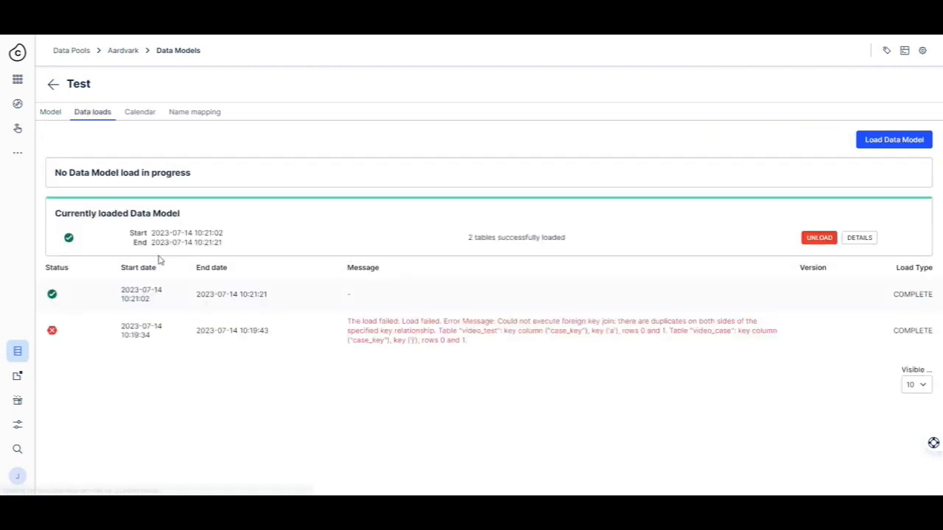
click(877, 140)
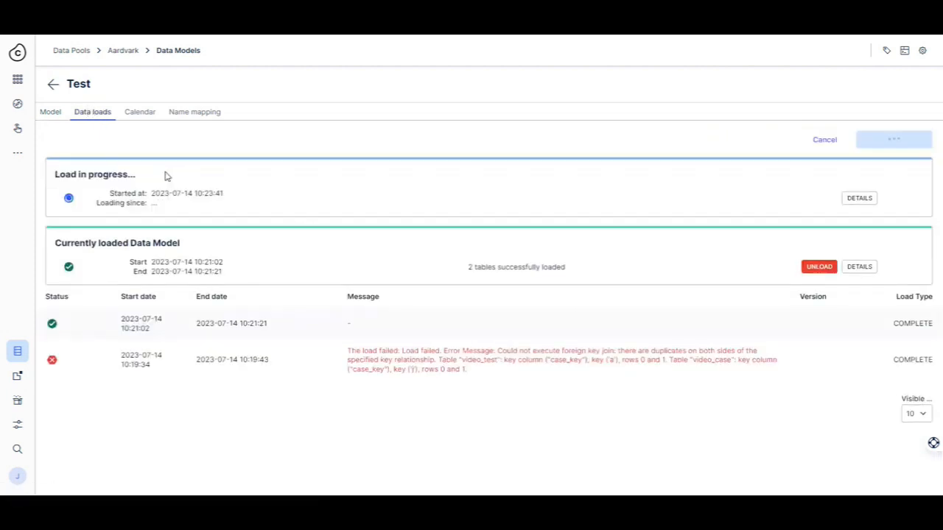
click(52, 112)
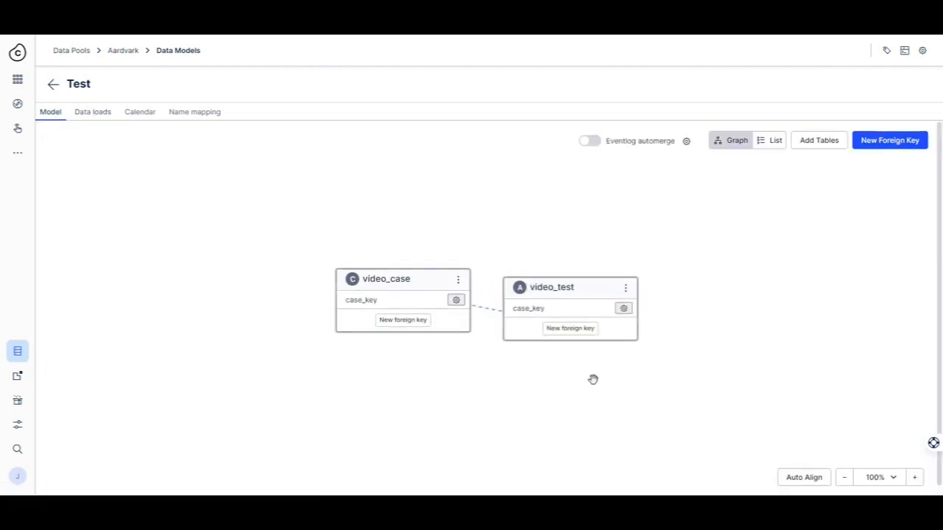